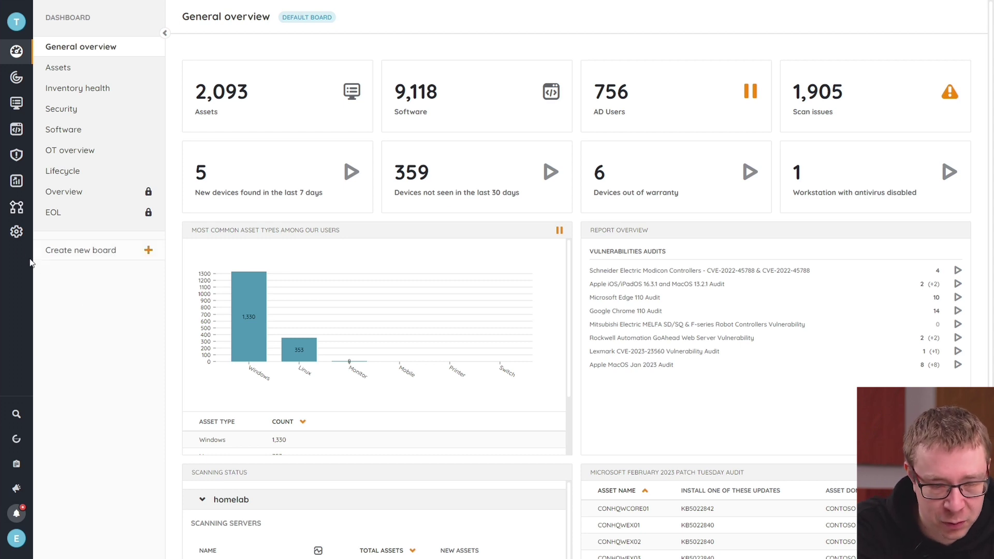
Under Account management > Roles & Permissions, create a new role named 'Linux Admins'.
{"action": "left_click", "coordinate": [17, 239]}
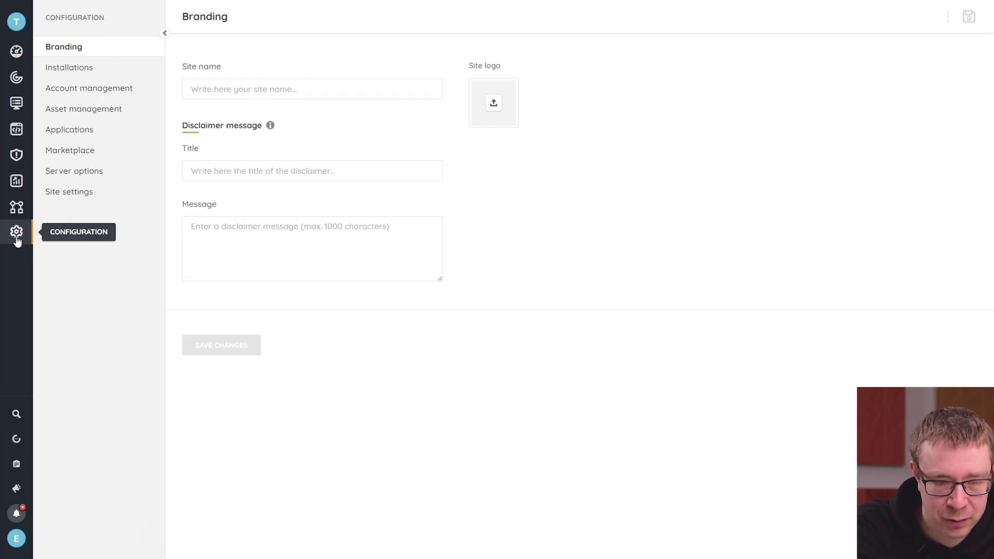
{"action": "left_click", "coordinate": [60, 92]}
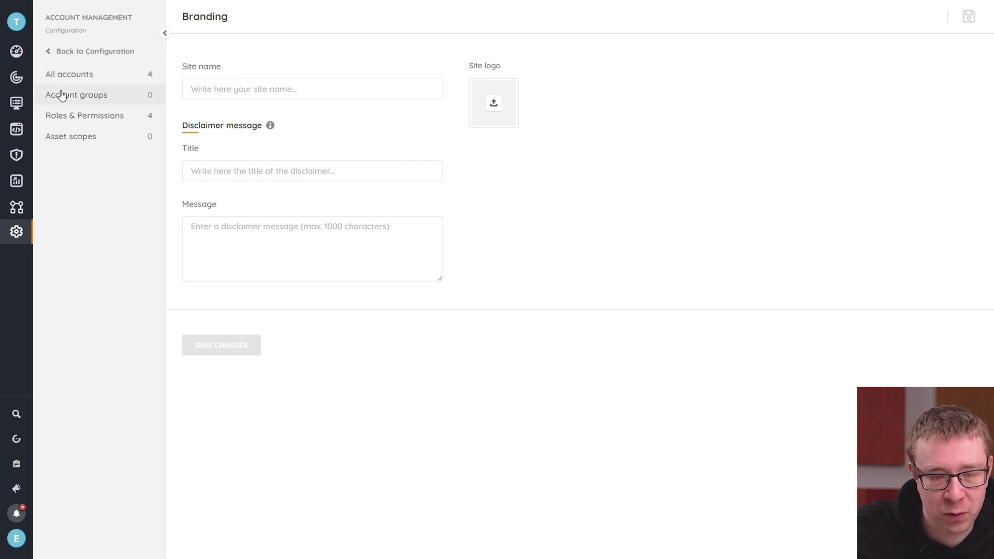
{"action": "left_click", "coordinate": [76, 115]}
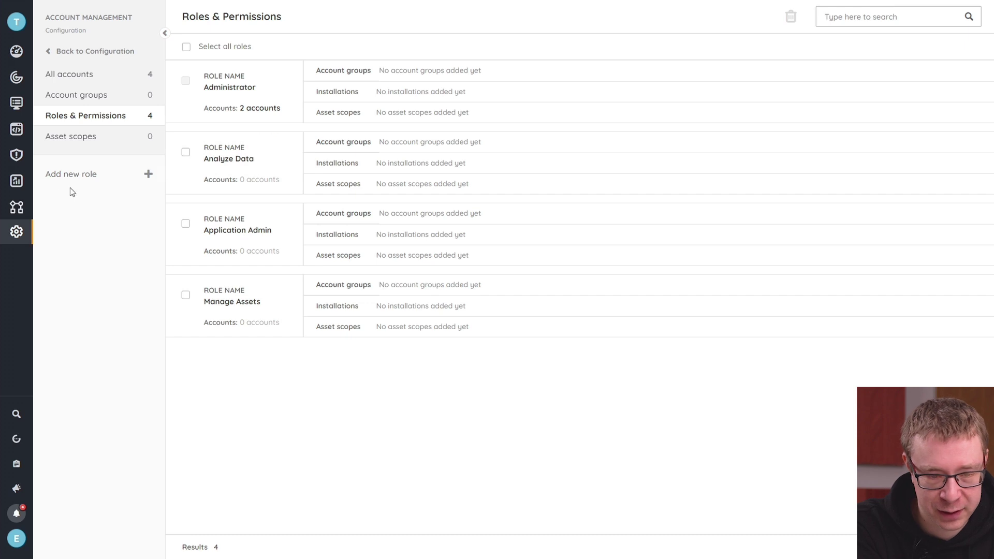
{"action": "left_click", "coordinate": [98, 179]}
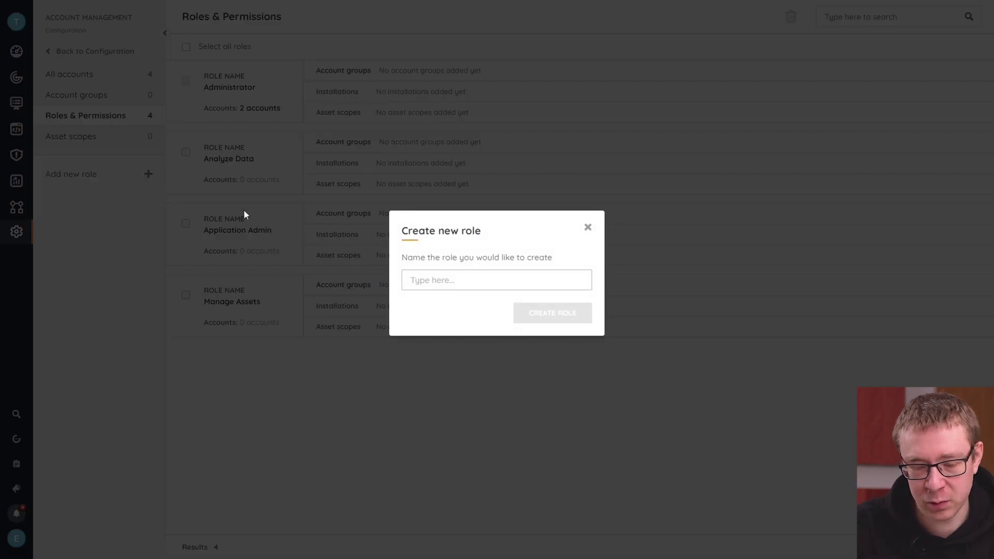
{"action": "type", "text": "Linux "}
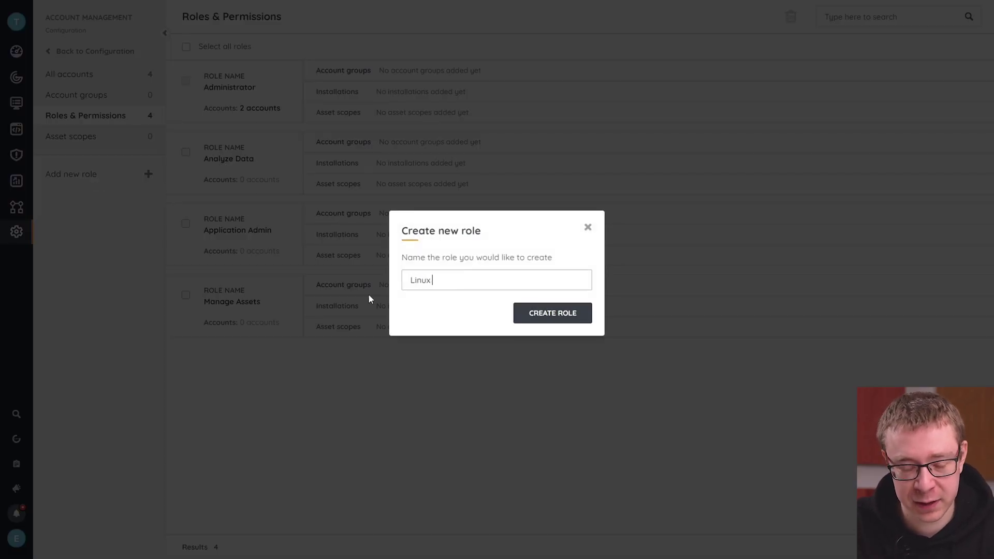
{"action": "type", "text": "Admins"}
{"action": "left_click", "coordinate": [558, 324]}
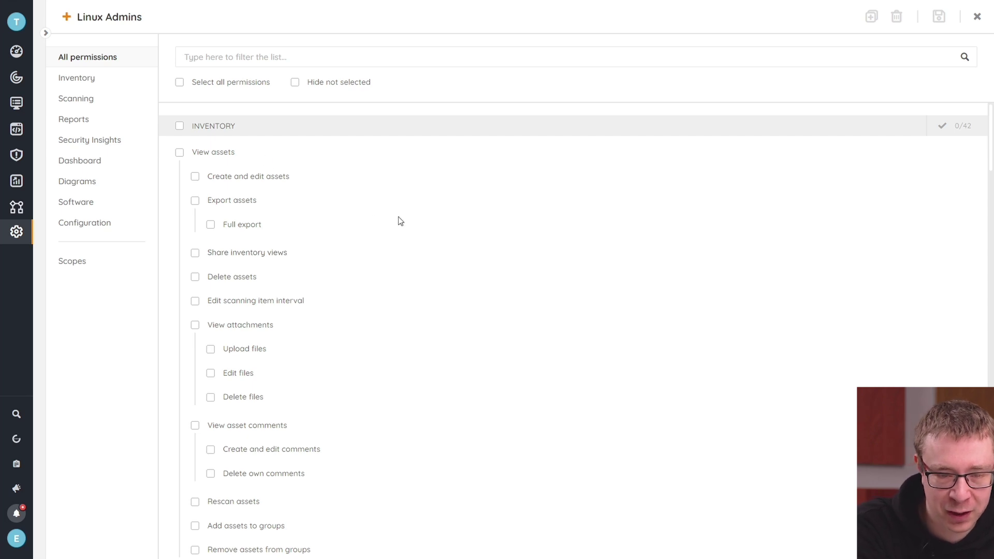
Grant all Inventory permissions, then uncheck 'Delete own comments' and 'Delete asset states'.
{"action": "left_click", "coordinate": [180, 127]}
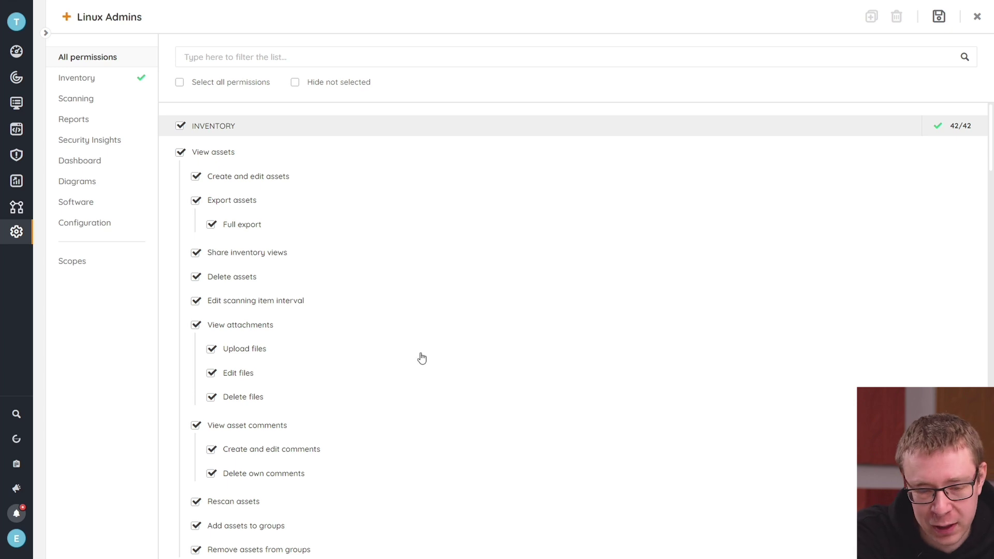
{"action": "scroll", "coordinate": [463, 336], "scroll_direction": "down", "scroll_amount": 2}
{"action": "scroll", "coordinate": [464, 337], "scroll_direction": "down", "scroll_amount": 1}
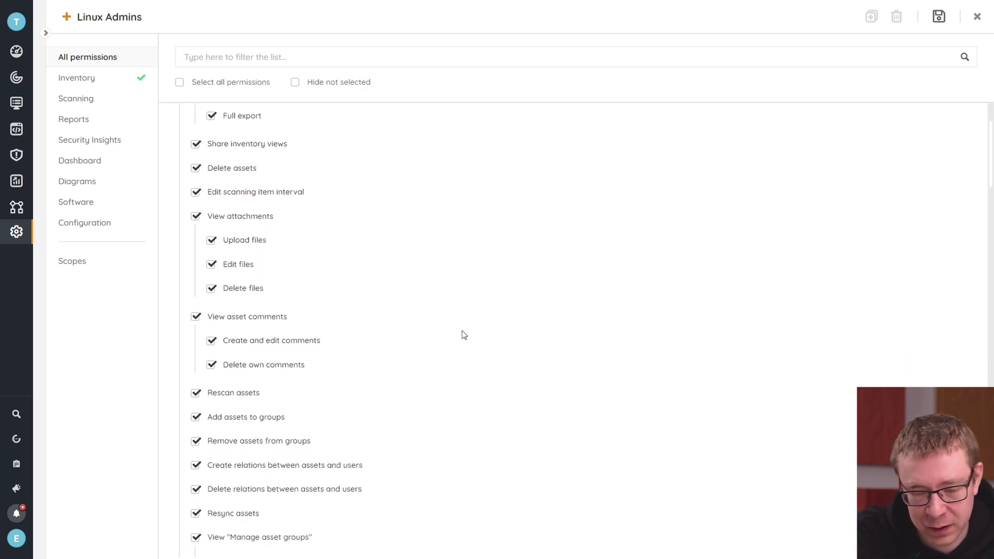
{"action": "scroll", "coordinate": [450, 413], "scroll_direction": "down", "scroll_amount": 3}
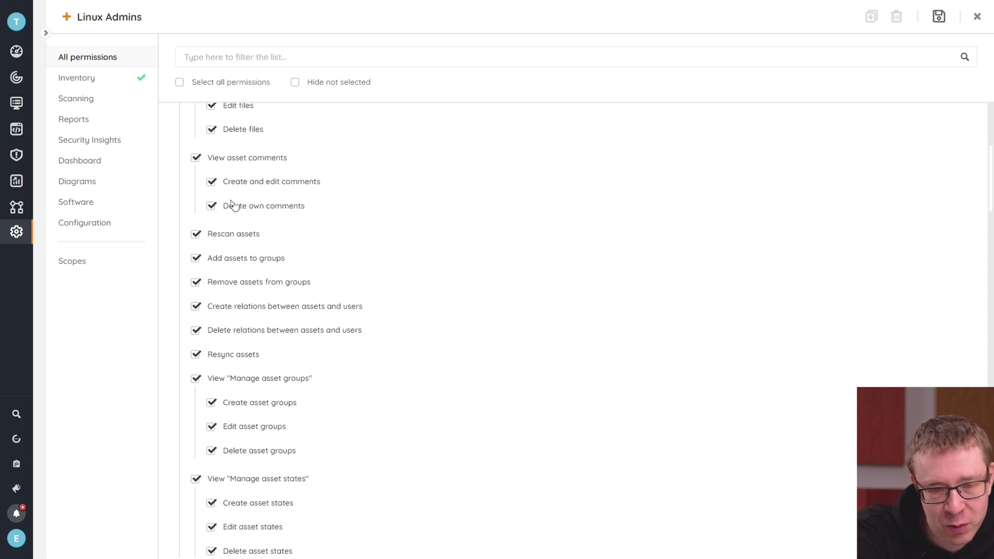
{"action": "left_click", "coordinate": [282, 210]}
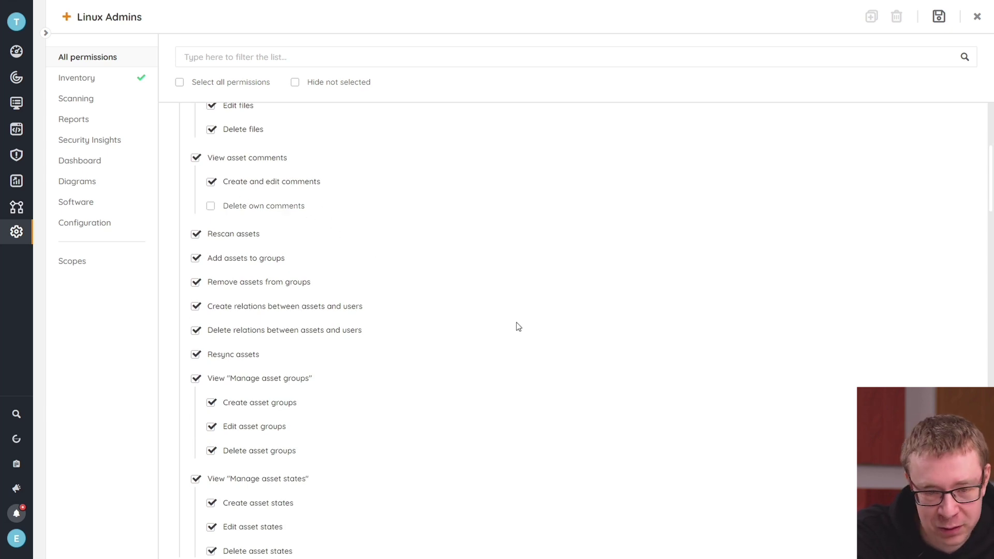
{"action": "scroll", "coordinate": [361, 409], "scroll_direction": "down", "scroll_amount": 1}
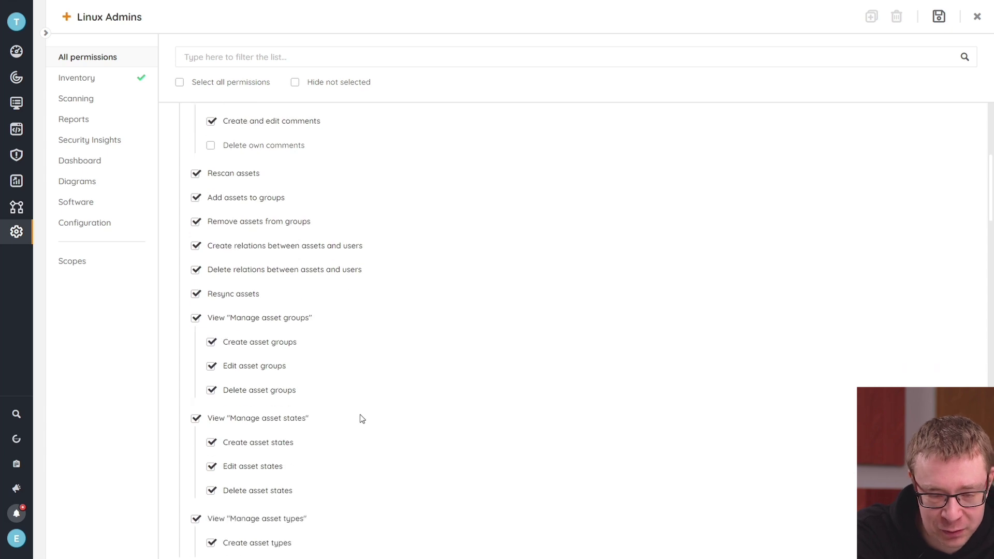
{"action": "scroll", "coordinate": [360, 414], "scroll_direction": "down", "scroll_amount": 1}
{"action": "left_click", "coordinate": [246, 410]}
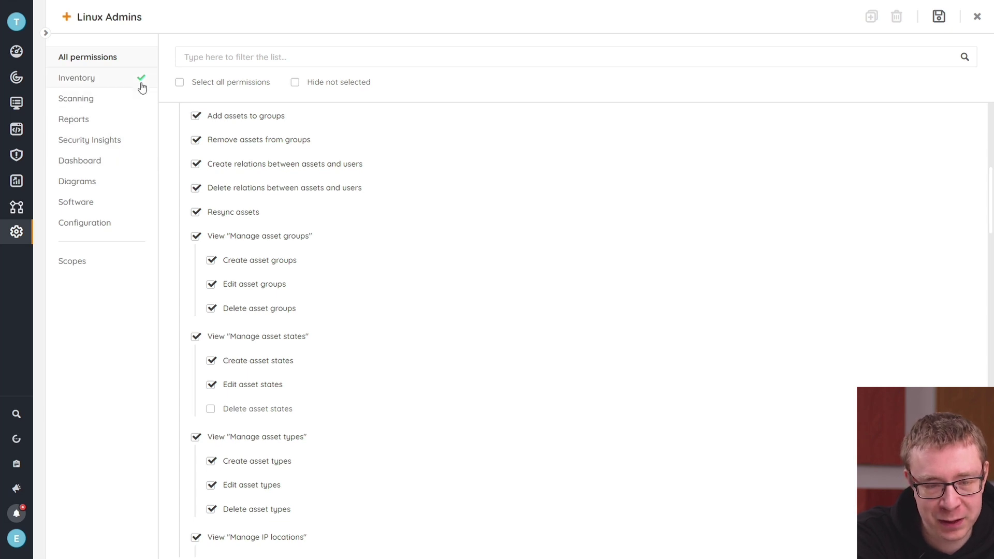
Grant View Vulnerabilities, View diagrams and View Software, then review the full permissions list.
{"action": "left_click", "coordinate": [106, 144]}
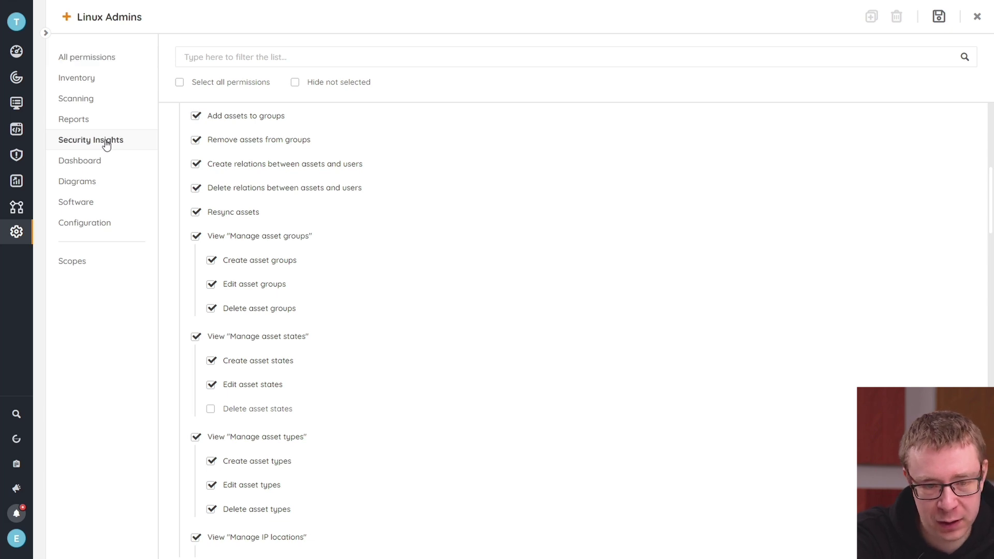
{"action": "left_click", "coordinate": [181, 153]}
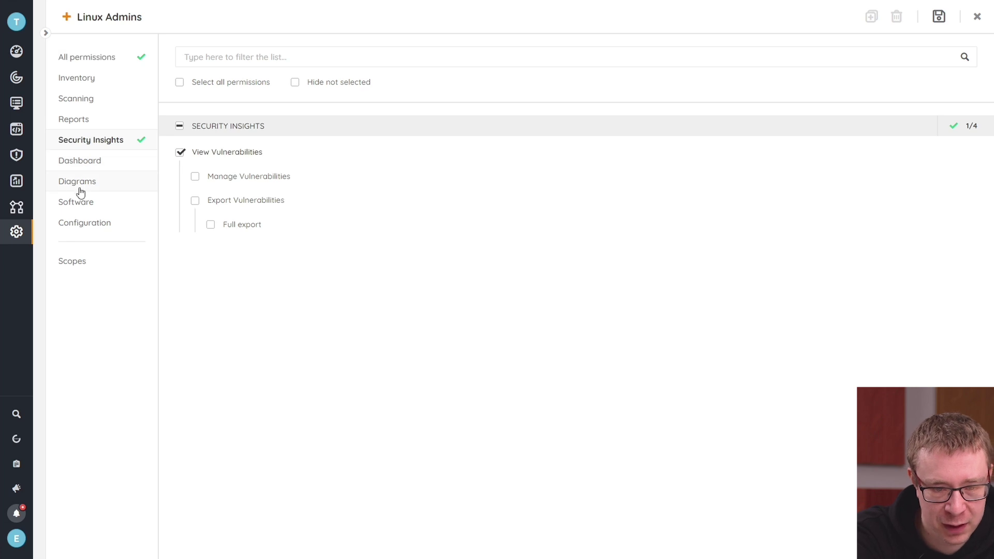
{"action": "left_click", "coordinate": [79, 187]}
{"action": "left_click", "coordinate": [180, 153]}
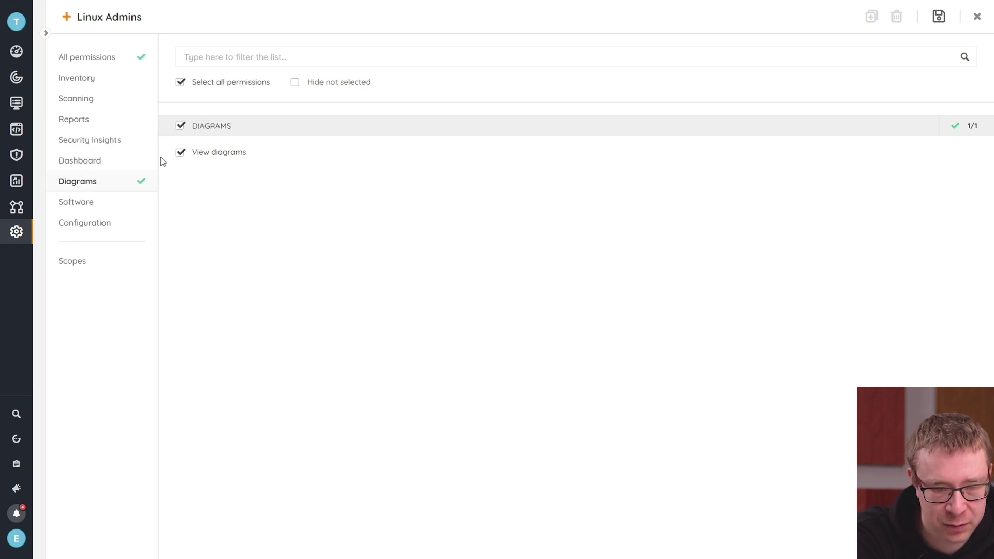
{"action": "left_click", "coordinate": [96, 204]}
{"action": "left_click", "coordinate": [180, 155]}
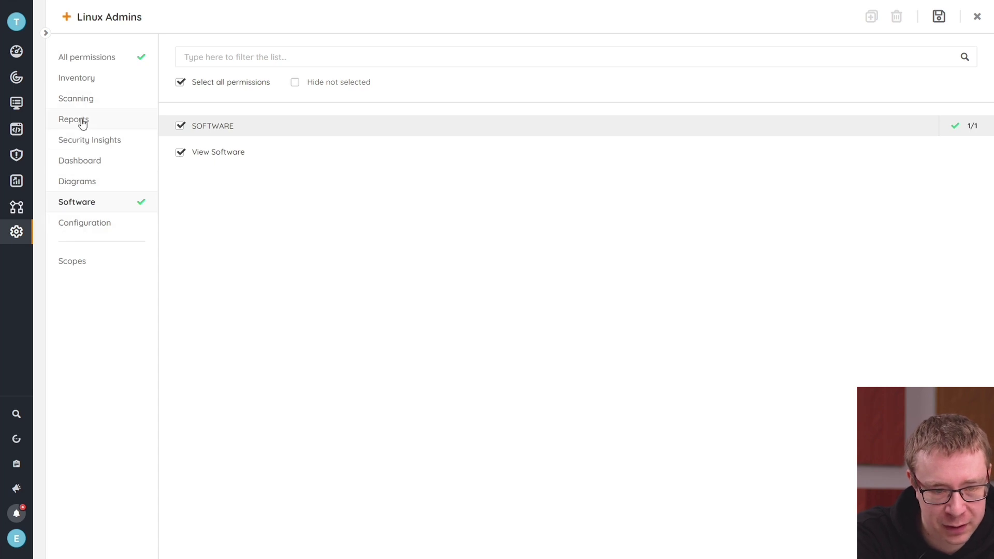
{"action": "left_click", "coordinate": [86, 61]}
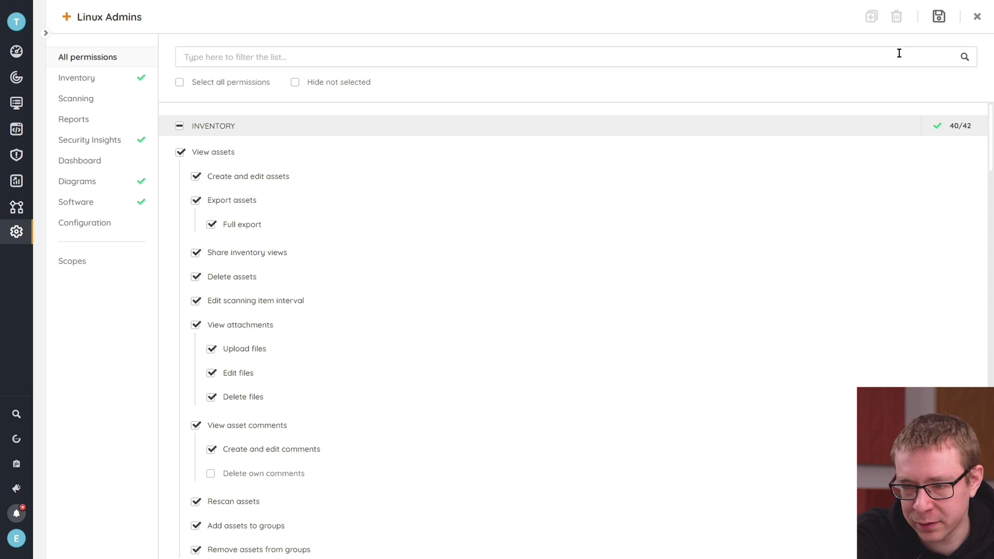
Save the Linux Admins role with its inventory, Security Insights, Diagrams and Software permissions.
{"action": "left_click", "coordinate": [940, 16]}
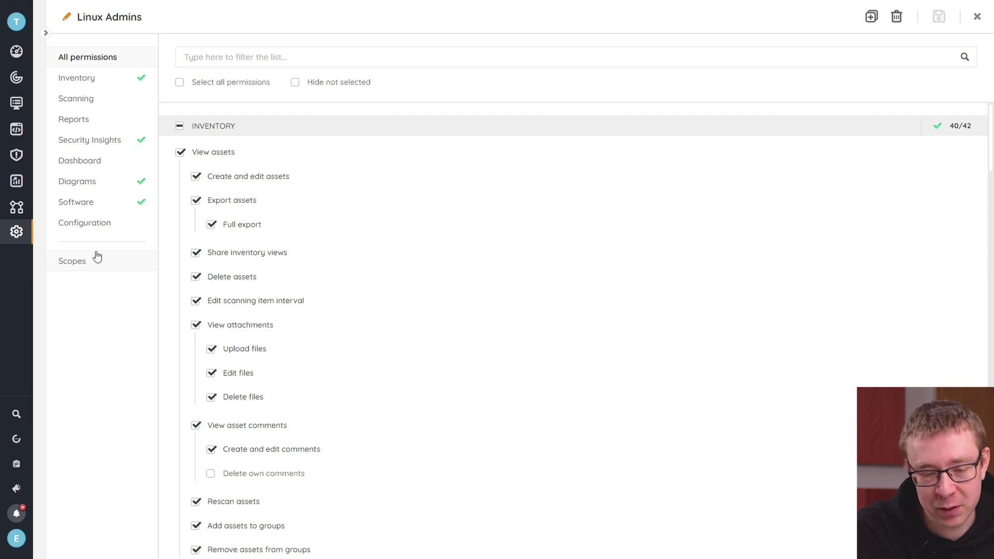
From the role's Scopes settings, go to the empty Asset scopes page to create one.
{"action": "left_click", "coordinate": [106, 269]}
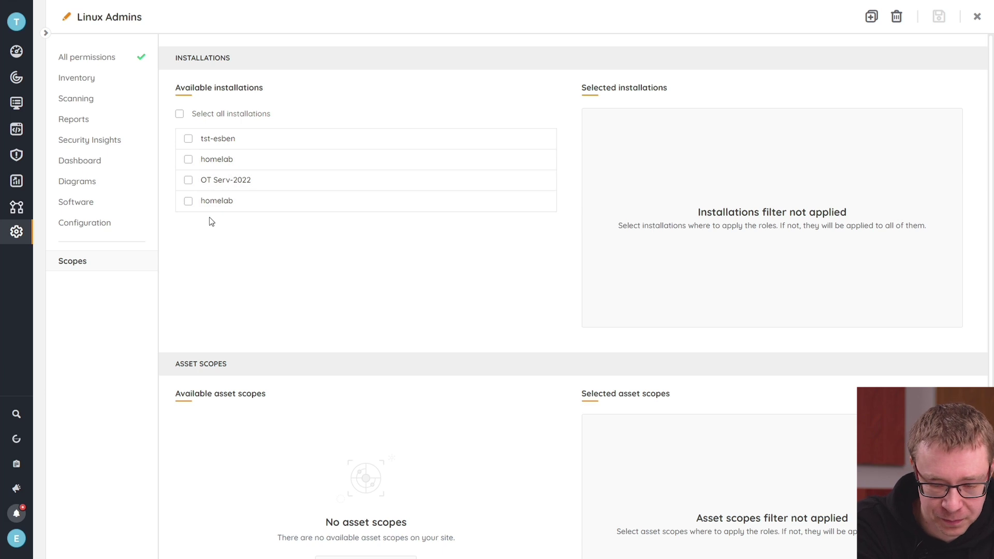
{"action": "scroll", "coordinate": [387, 339], "scroll_direction": "down", "scroll_amount": 2}
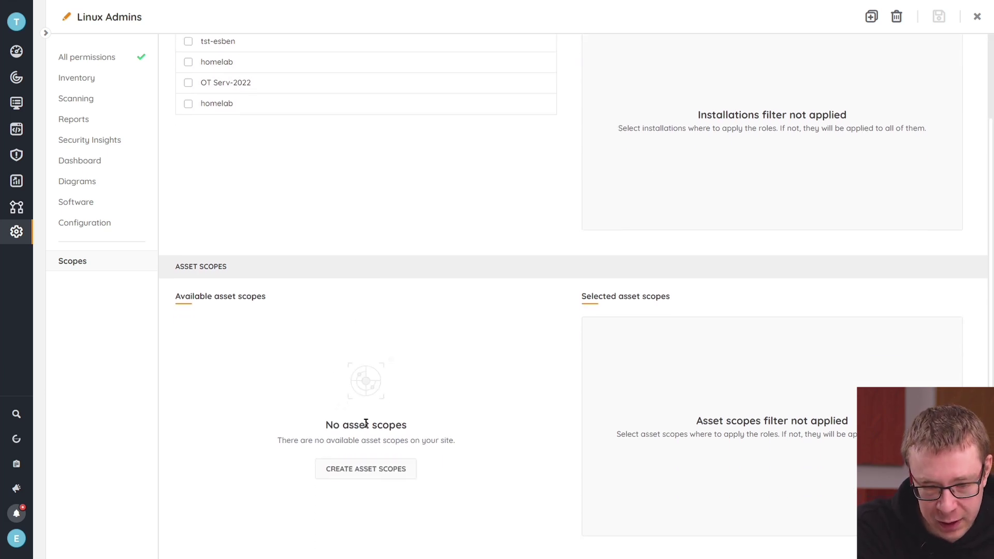
{"action": "left_click", "coordinate": [355, 473]}
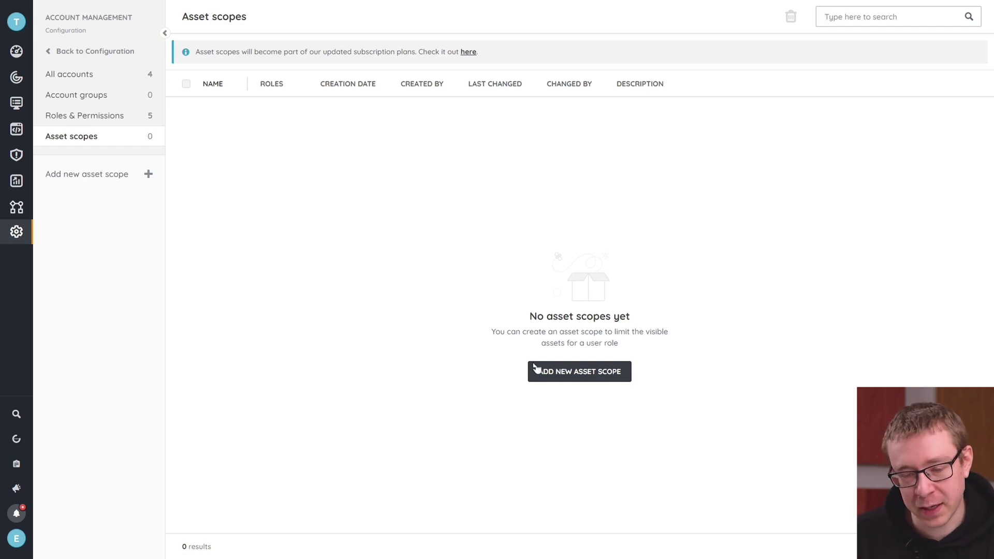
Create and save asset scope 'Linux admin' with the condition Asset Type equal to Linux.
{"action": "left_click", "coordinate": [567, 375]}
{"action": "left_click", "coordinate": [90, 99]}
{"action": "type", "text": "Linux admin"}
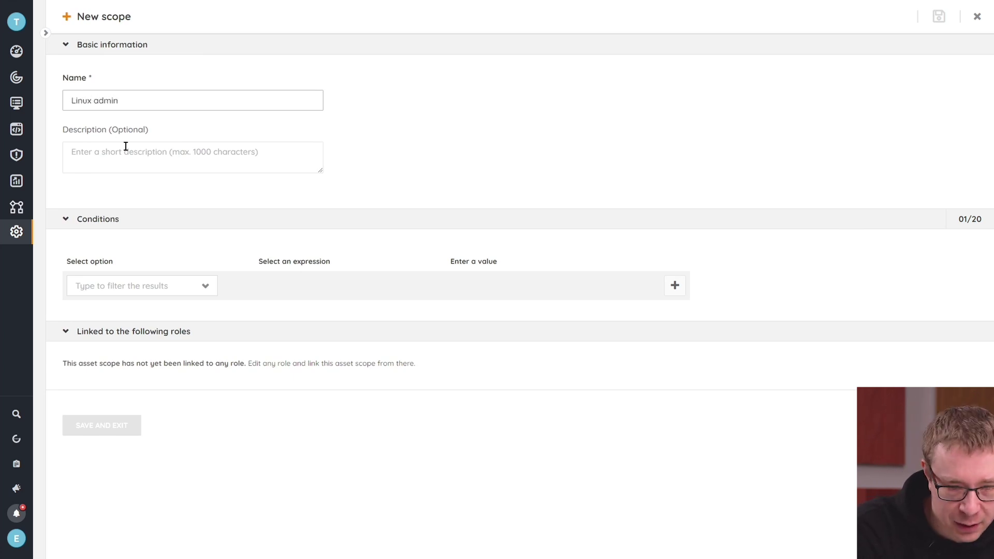
{"action": "left_click", "coordinate": [205, 284]}
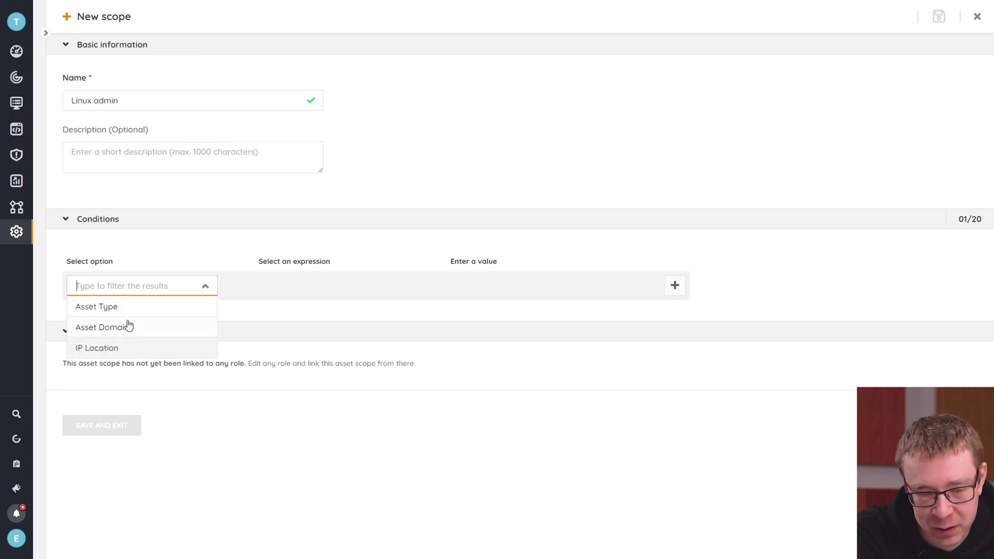
{"action": "left_click", "coordinate": [126, 309]}
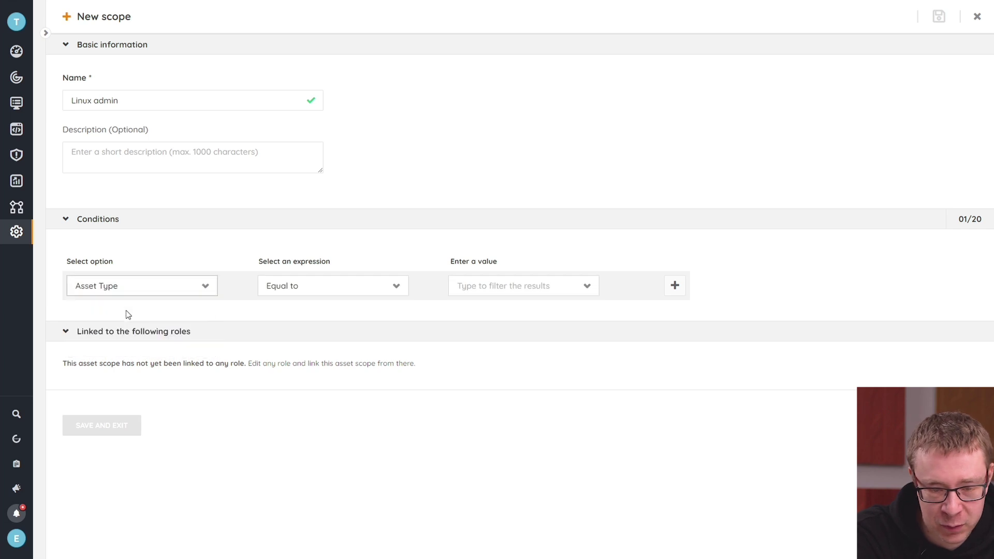
{"action": "left_click", "coordinate": [480, 286]}
{"action": "type", "text": "Linux"}
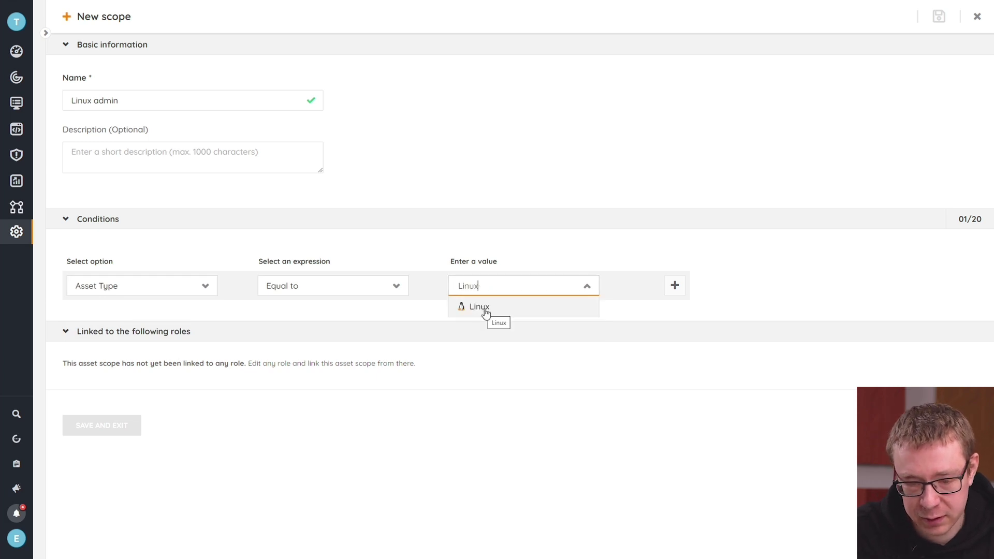
{"action": "left_click", "coordinate": [491, 309]}
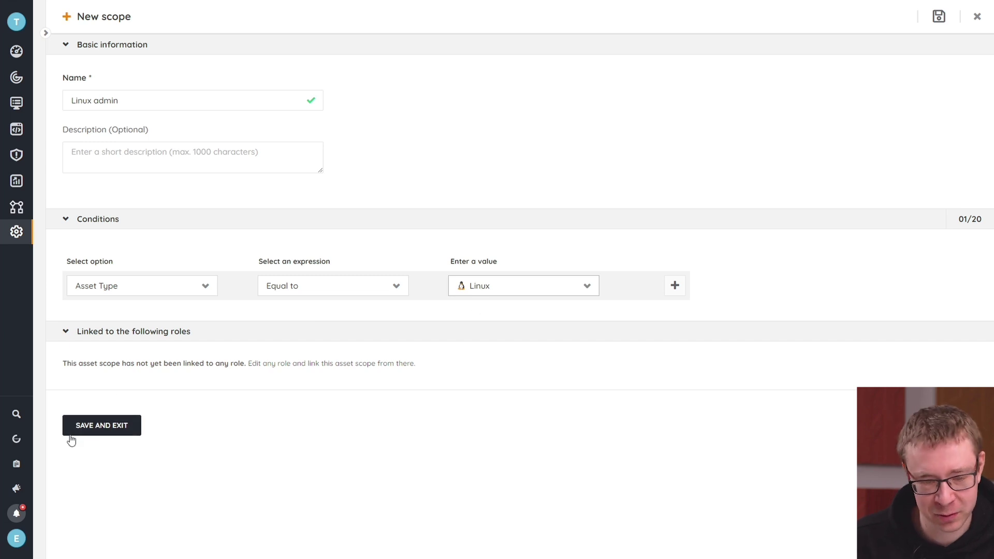
{"action": "left_click", "coordinate": [84, 427]}
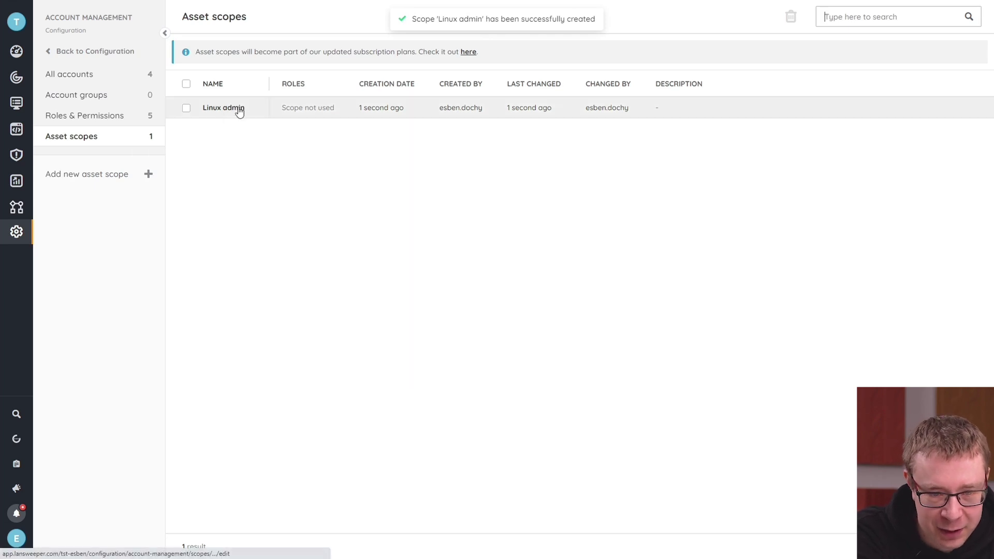
Attach the 'Linux admin' asset scope to the Linux Admins role, save it and close the editor.
{"action": "left_click", "coordinate": [101, 125]}
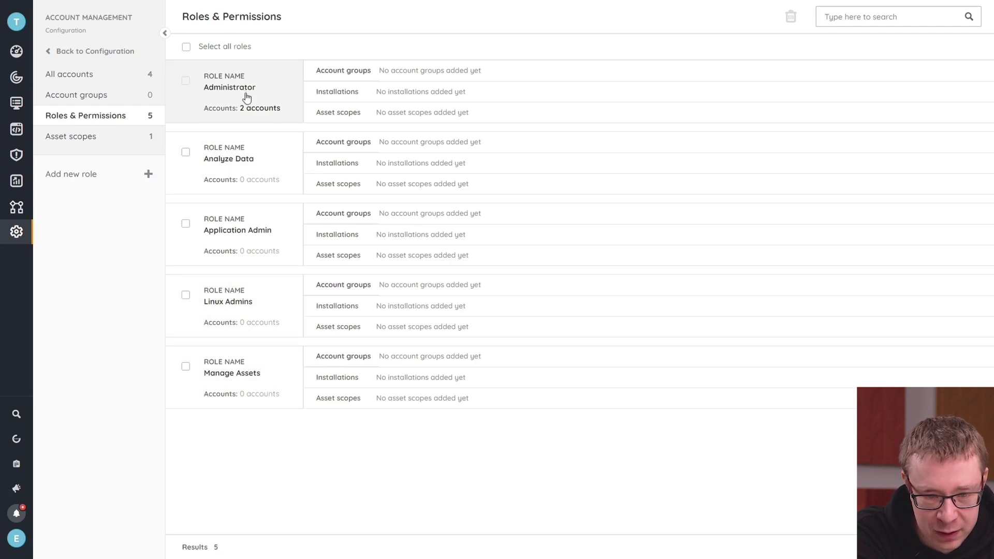
{"action": "left_click", "coordinate": [252, 304]}
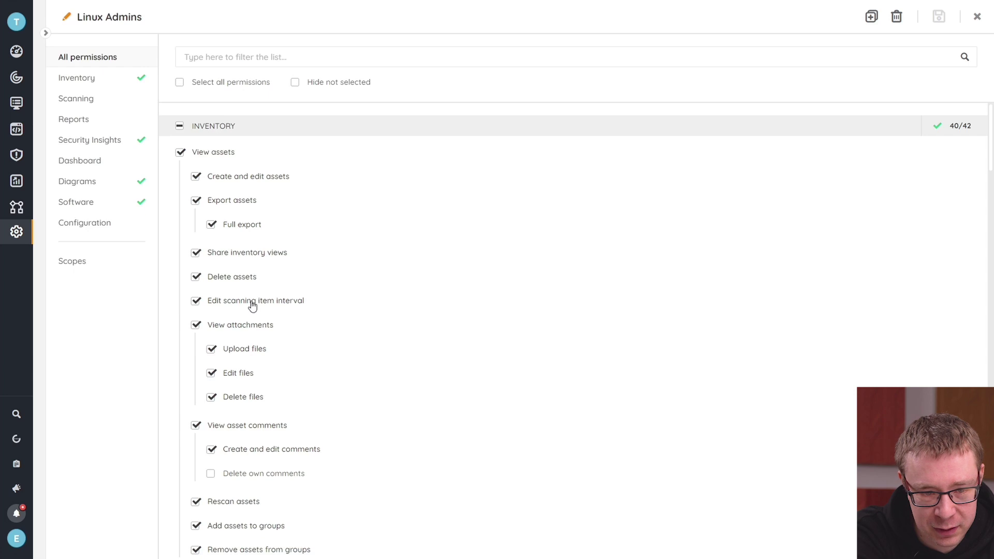
{"action": "left_click", "coordinate": [94, 269]}
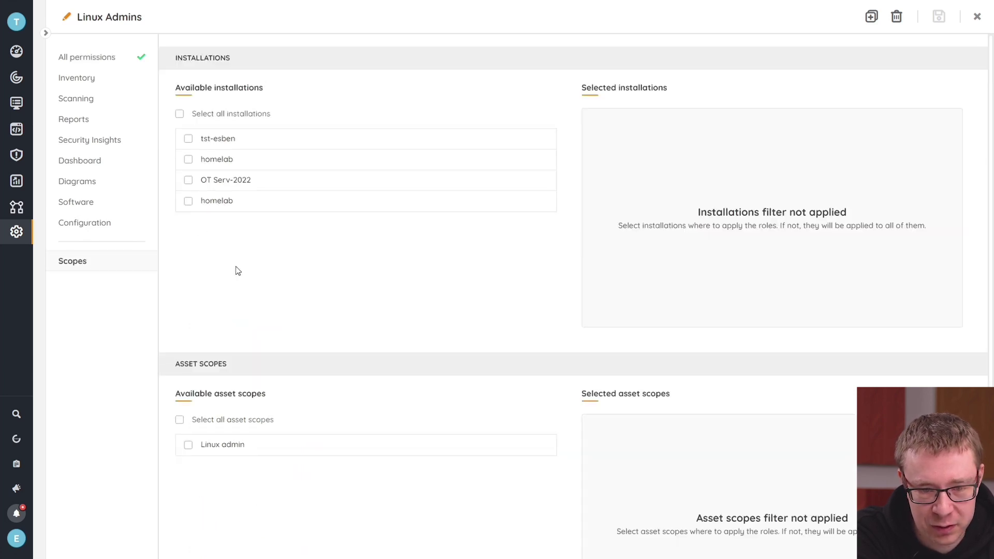
{"action": "left_click", "coordinate": [188, 445]}
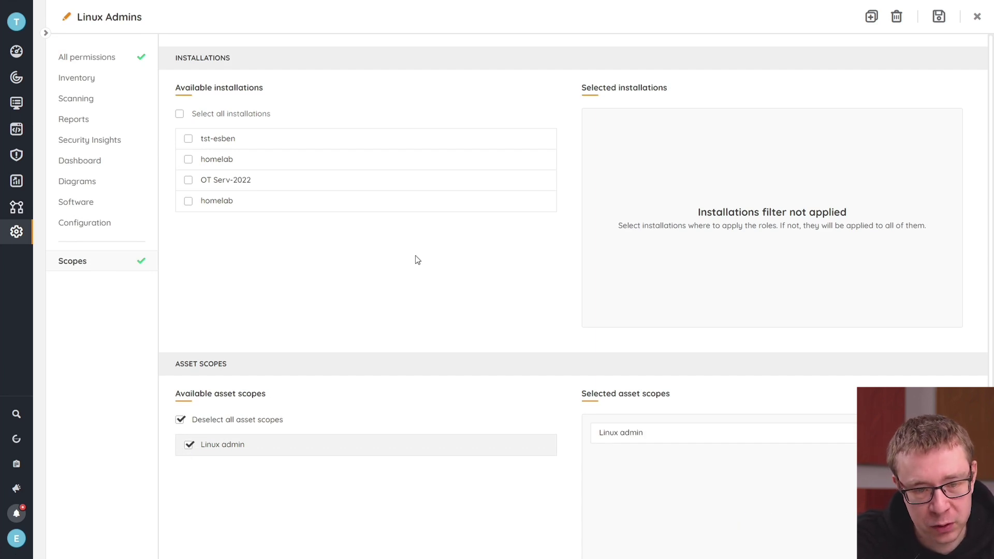
{"action": "left_click", "coordinate": [939, 18]}
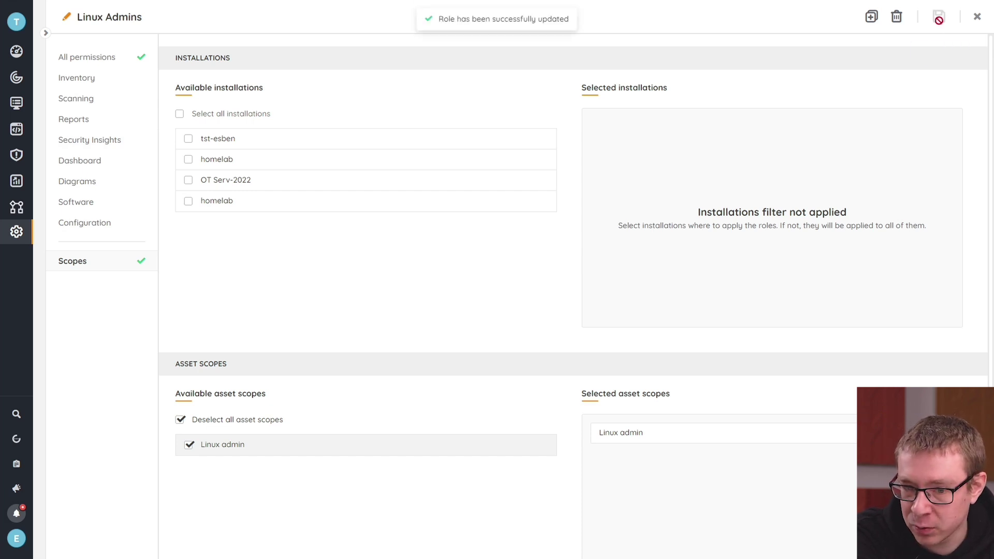
{"action": "left_click", "coordinate": [976, 18]}
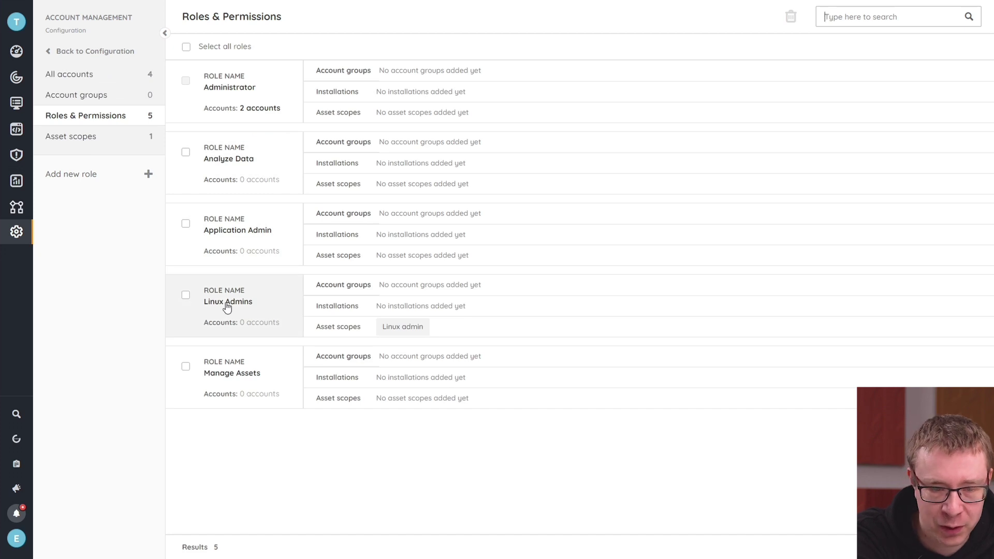
Create and save account group 'Linux admin' containing the first and last listed accounts.
{"action": "left_click", "coordinate": [94, 97]}
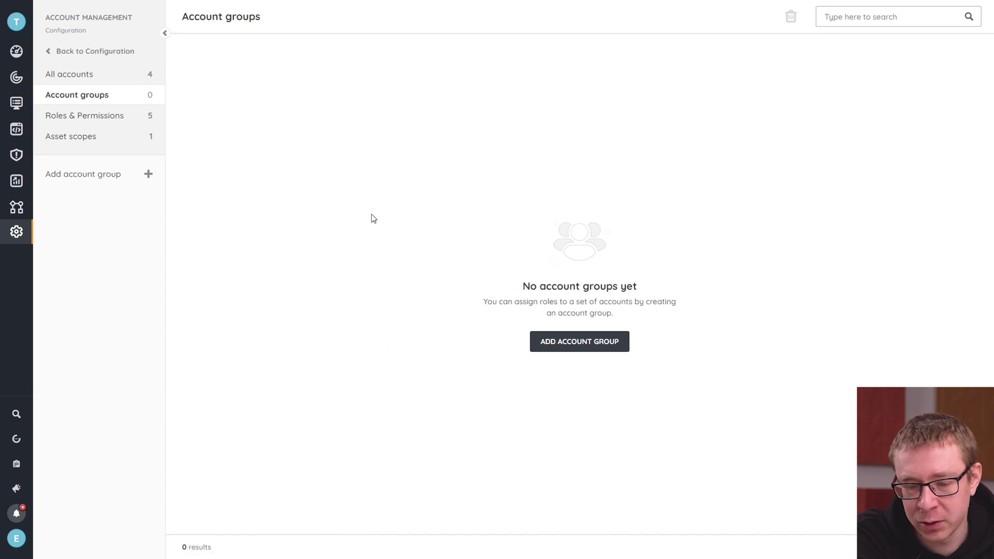
{"action": "left_click", "coordinate": [554, 347]}
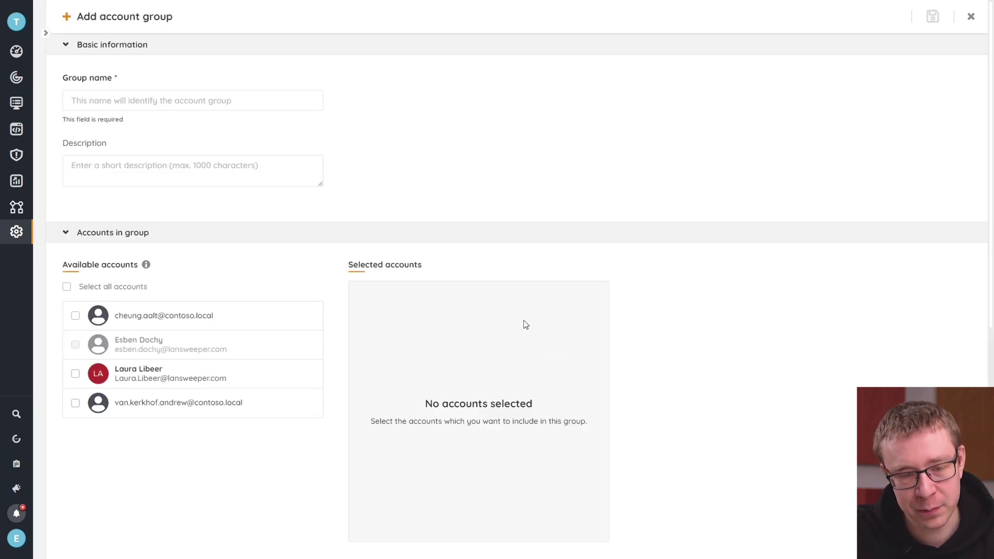
{"action": "left_click", "coordinate": [113, 99]}
{"action": "type", "text": "L"}
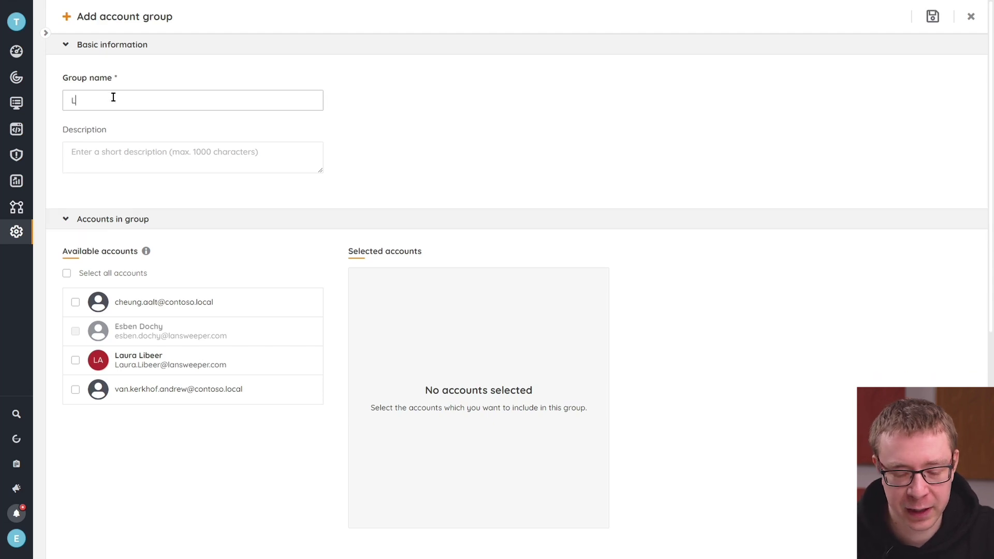
{"action": "type", "text": "inux admin"}
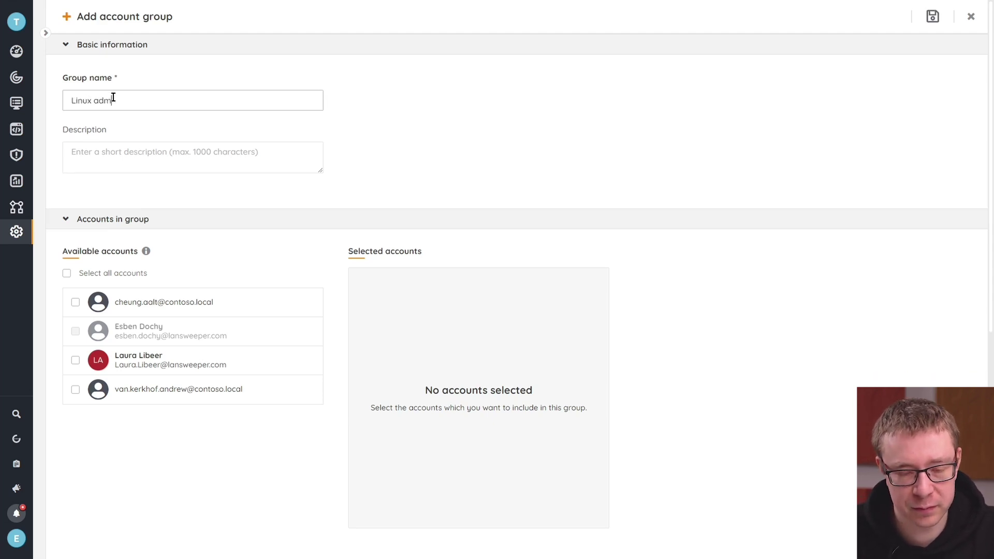
{"action": "left_click", "coordinate": [74, 304]}
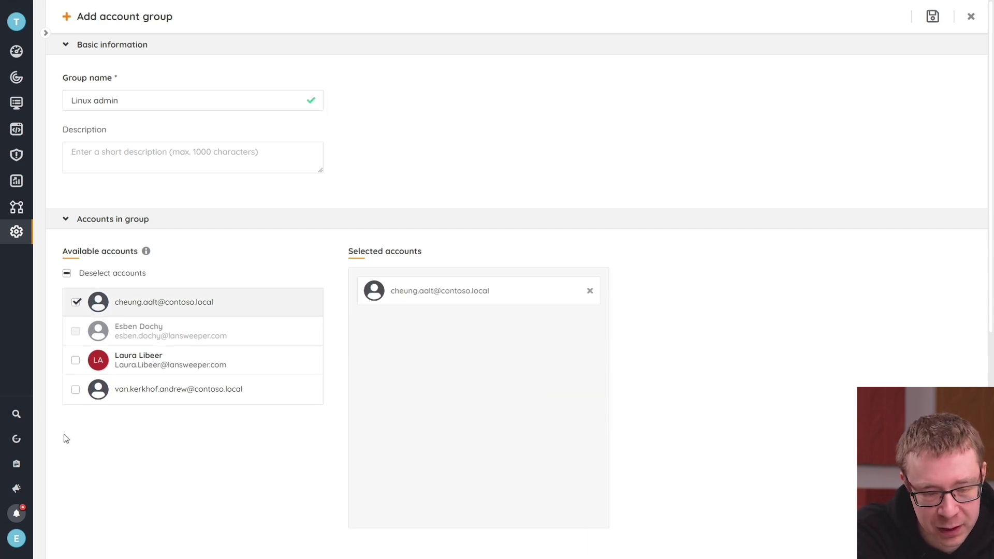
{"action": "left_click", "coordinate": [75, 389]}
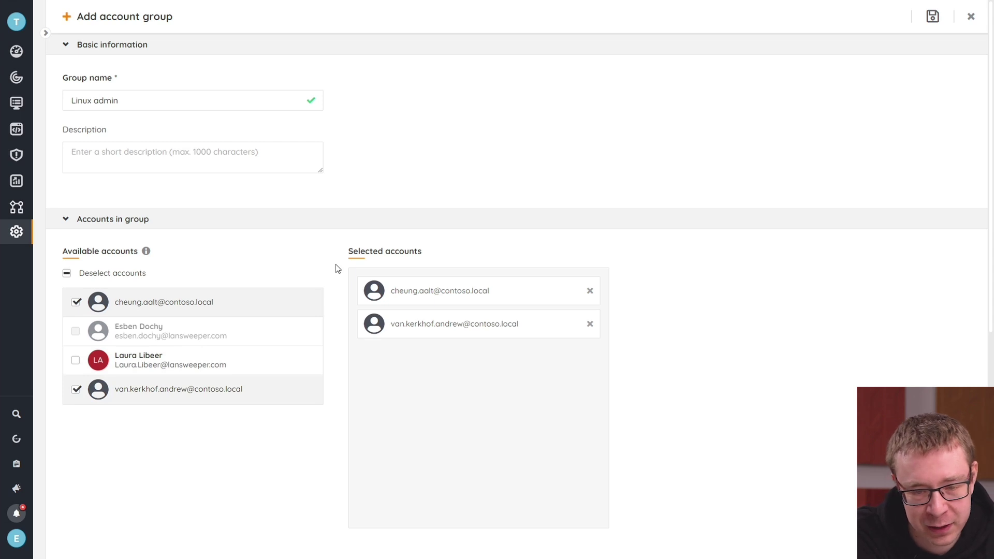
{"action": "left_click", "coordinate": [943, 18]}
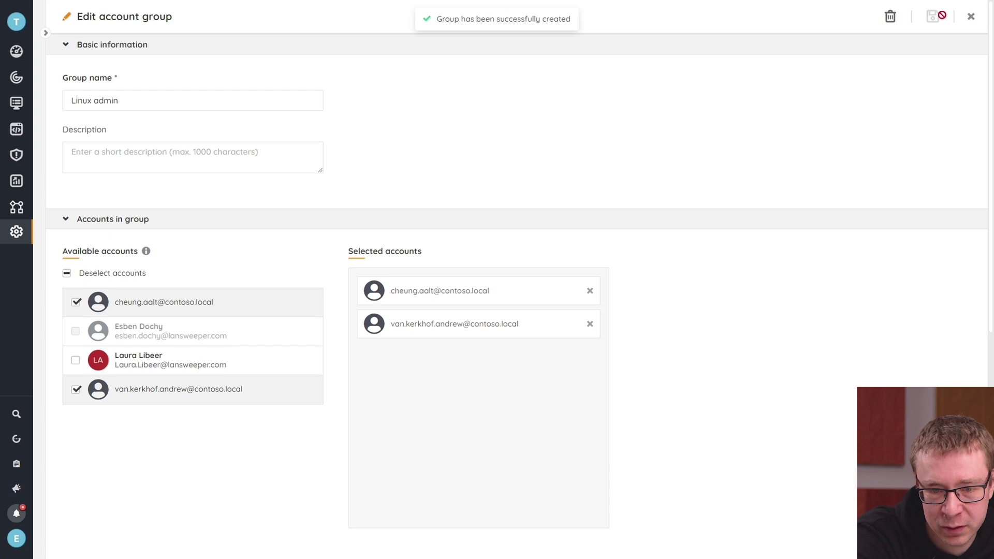
{"action": "left_click", "coordinate": [972, 18]}
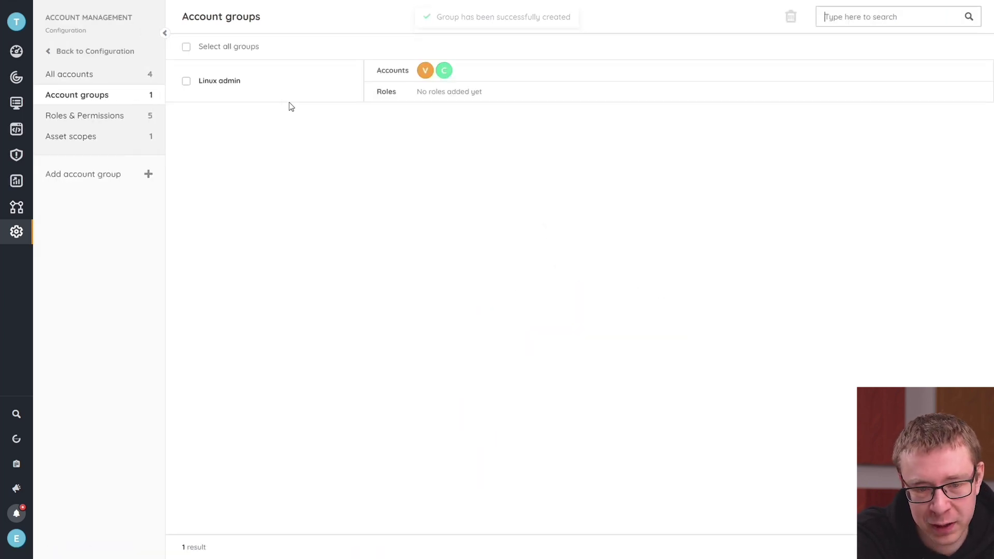